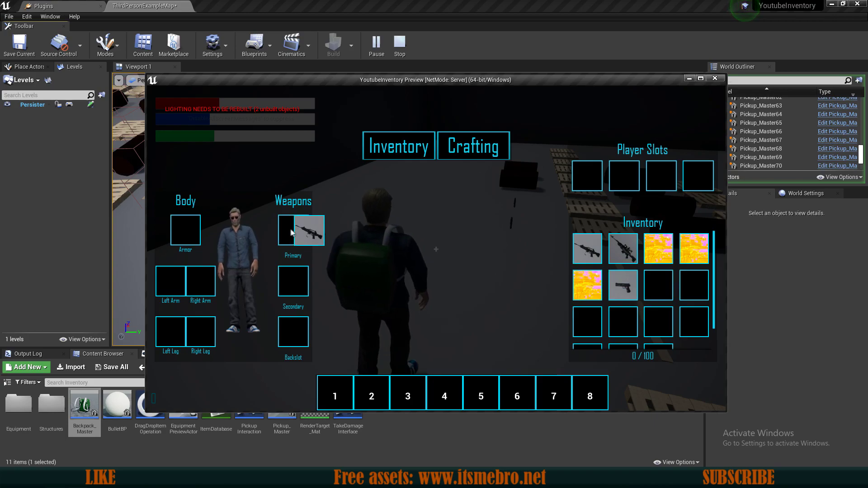
- Equip the rifle in the Primary weapon slot and test moving around with it in the running game preview
{"action": "left_click", "coordinate": [397, 203]}
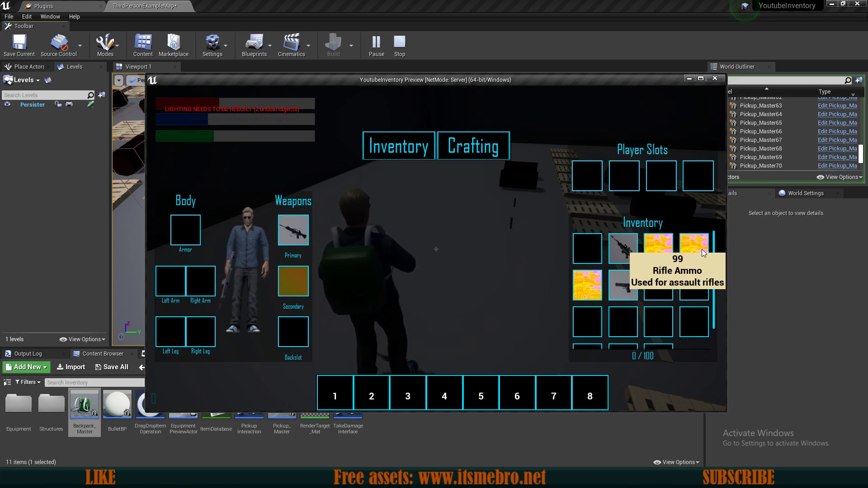
{"action": "key", "text": "Tab"}
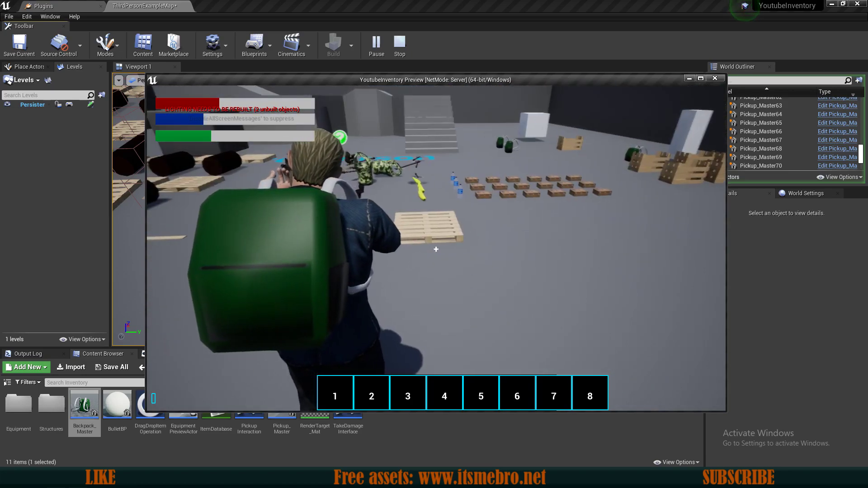
{"action": "key", "text": "s"}
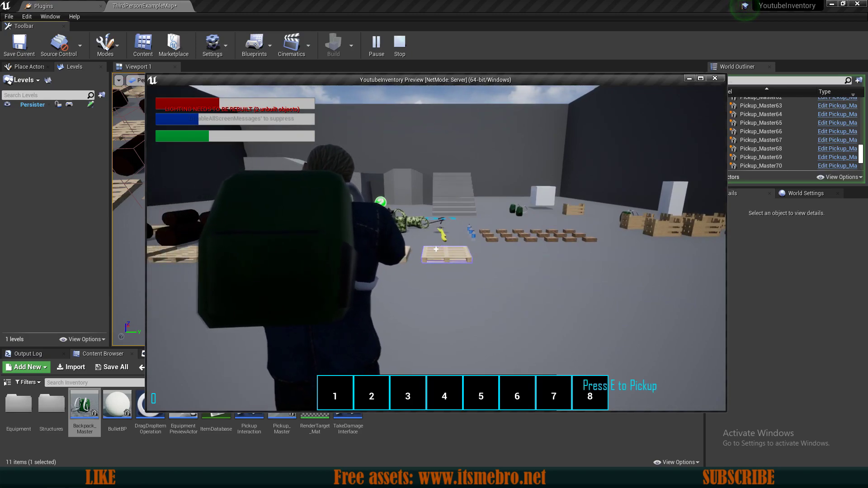
{"action": "key", "text": "w"}
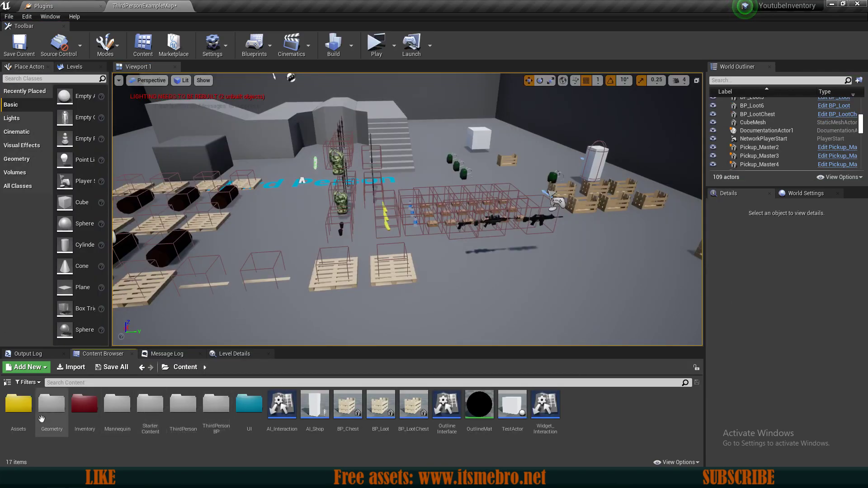
- Add an Integer variable named Ammo to the S_Slots structure in the Inventory/Structures folder and save it
{"action": "double_click", "coordinate": [87, 425]}
{"action": "double_click", "coordinate": [51, 404]}
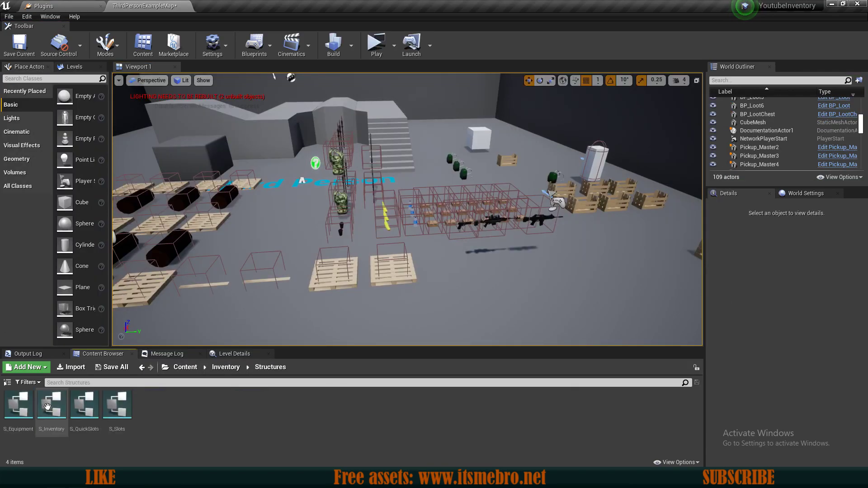
{"action": "double_click", "coordinate": [117, 405]}
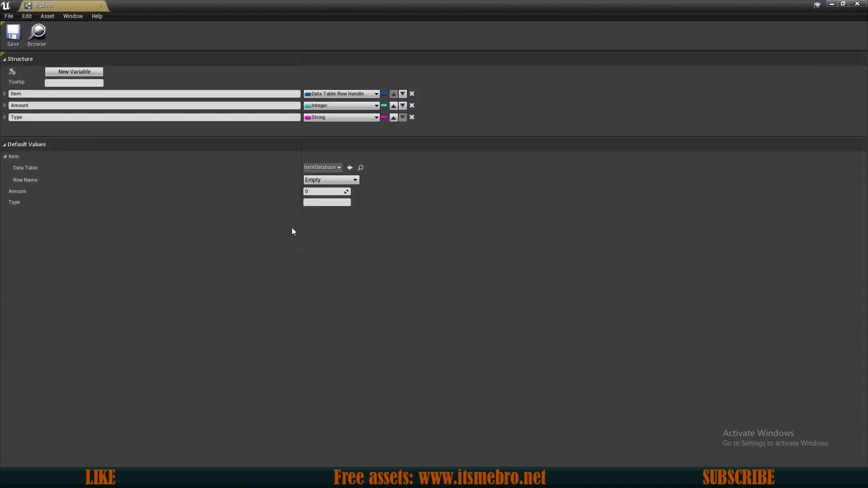
{"action": "left_click_drag", "start_coordinate": [245, 137], "coordinate": [236, 186]}
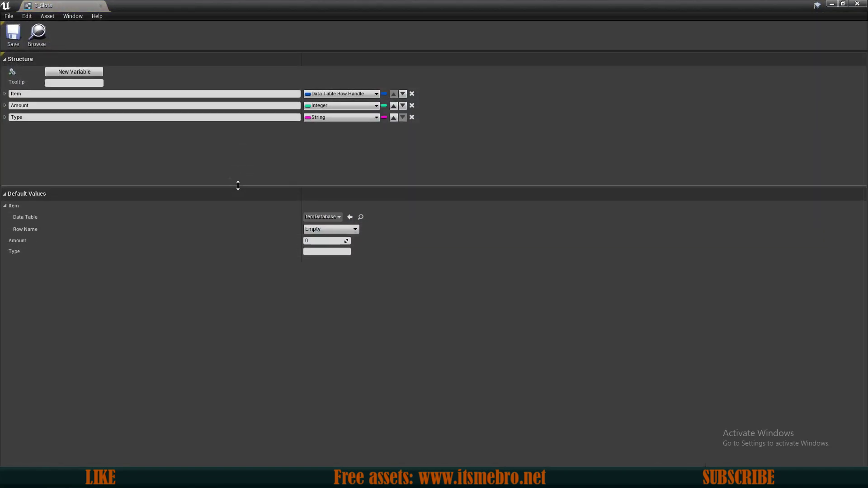
{"action": "left_click", "coordinate": [89, 72]}
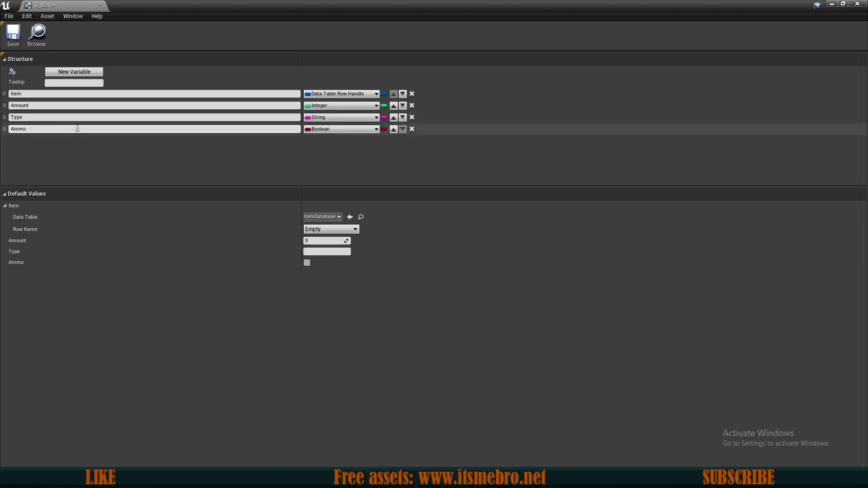
{"action": "left_click", "coordinate": [323, 131]}
{"action": "left_click", "coordinate": [265, 170]}
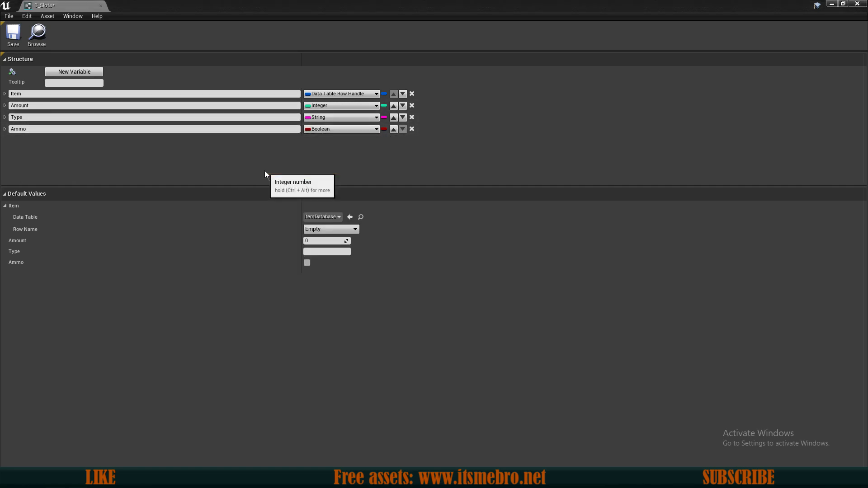
{"action": "left_click", "coordinate": [13, 39]}
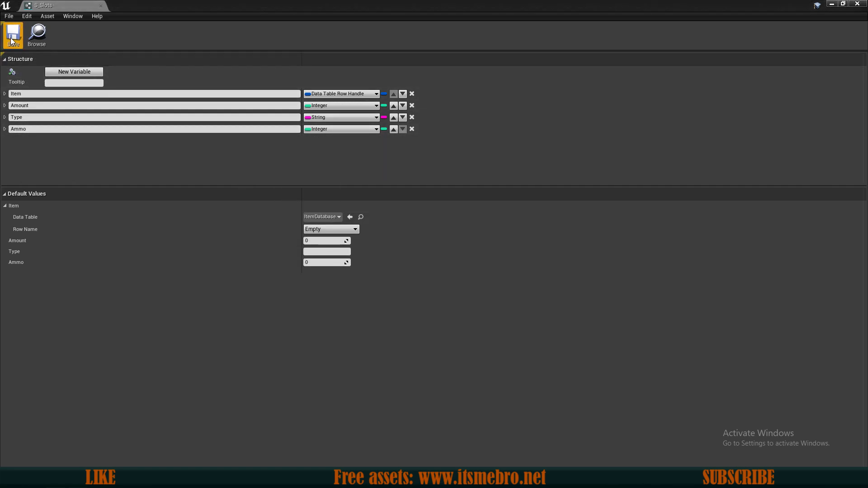
{"action": "left_click", "coordinate": [100, 5]}
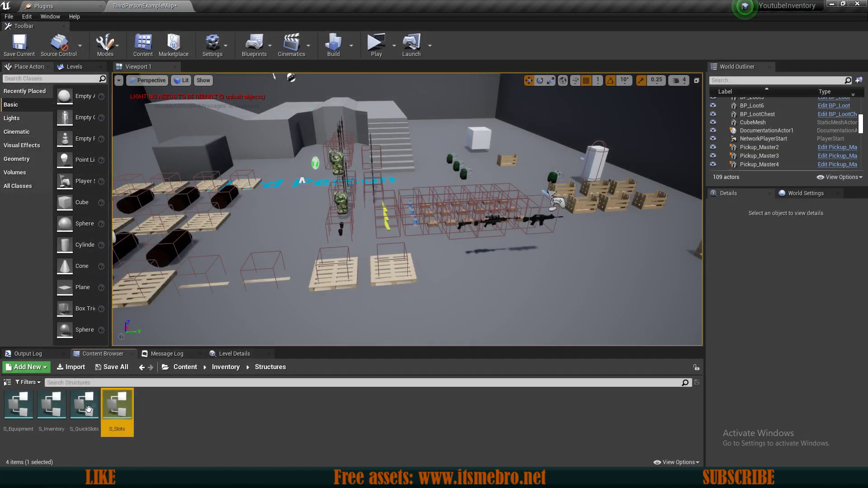
- Open the S_Inventory structure and add an Integer variable named MaxAmmo
{"action": "left_click", "coordinate": [52, 407]}
{"action": "double_click", "coordinate": [52, 410]}
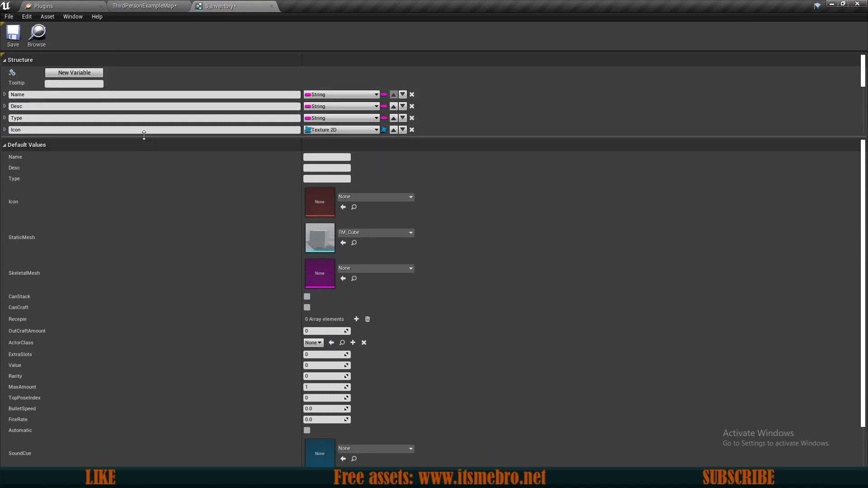
{"action": "left_click_drag", "start_coordinate": [143, 137], "coordinate": [125, 375]}
{"action": "left_click", "coordinate": [61, 330]}
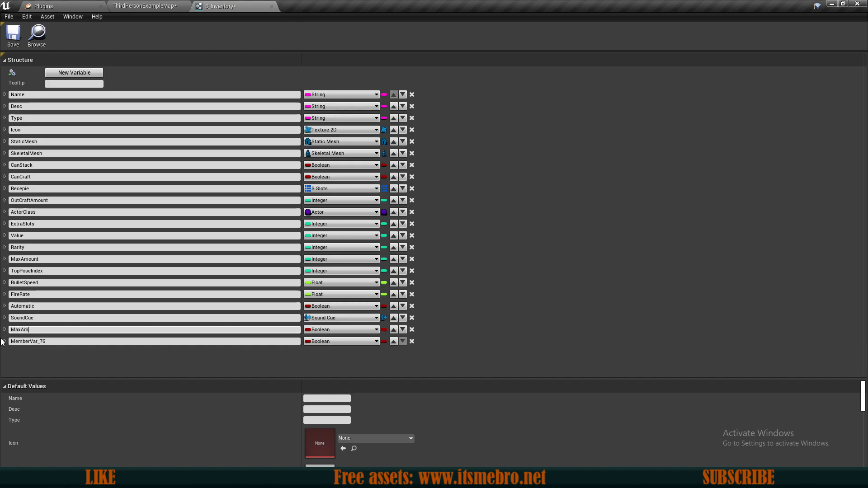
{"action": "left_click", "coordinate": [343, 329]}
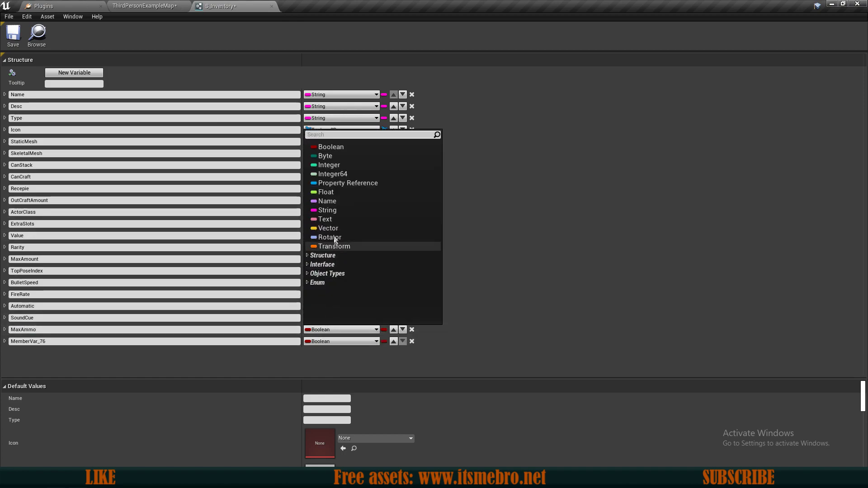
{"action": "left_click", "coordinate": [329, 164]}
- Name the last new S_Inventory variable AmmoType, set its type to Name, and save the structure
{"action": "left_click", "coordinate": [14, 341]}
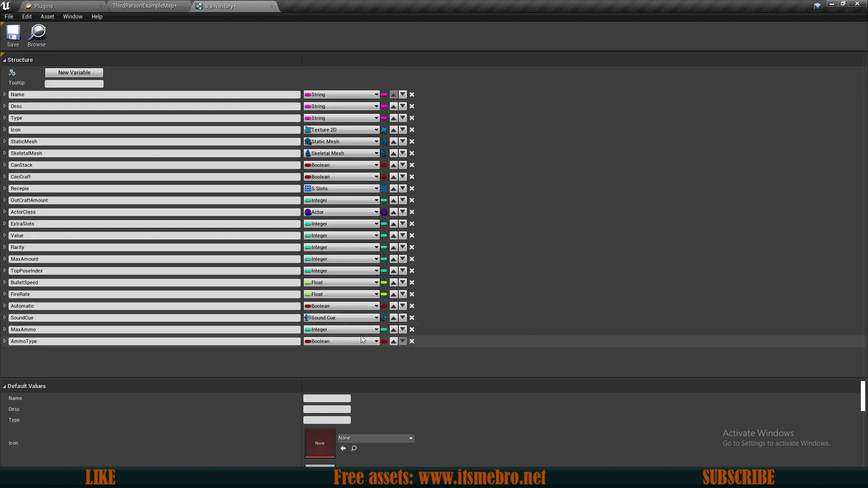
{"action": "left_click", "coordinate": [342, 341]}
{"action": "left_click", "coordinate": [340, 212]}
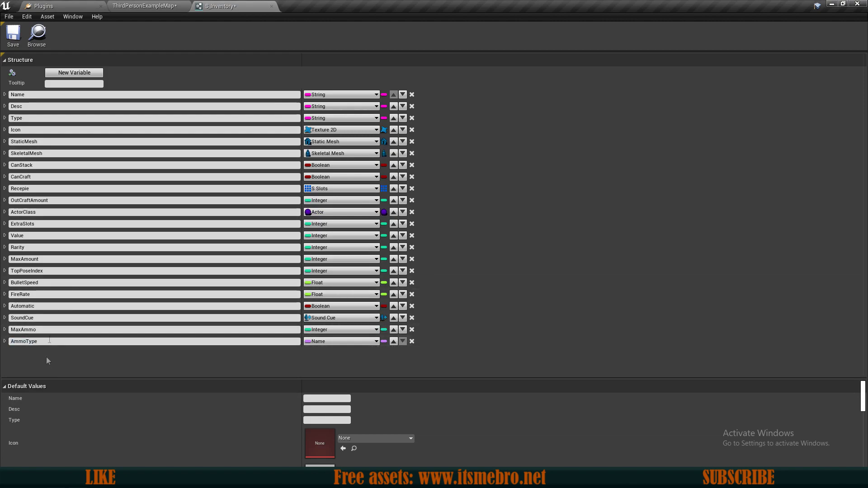
{"action": "left_click", "coordinate": [2, 25]}
{"action": "left_click", "coordinate": [13, 42]}
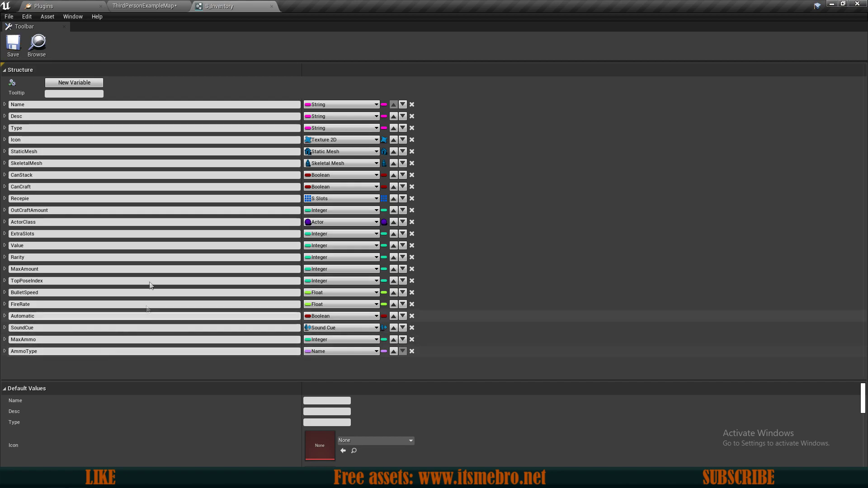
{"action": "left_click", "coordinate": [271, 6]}
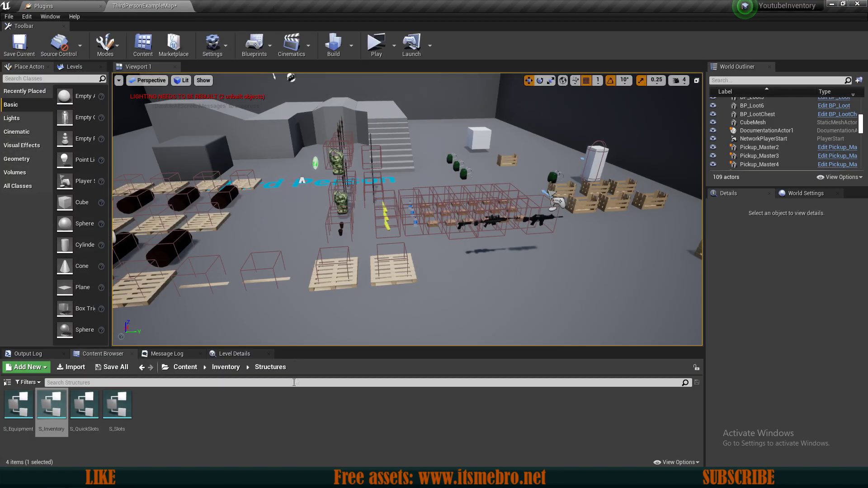
- Return to the root Content folder and save the ThirdPersonExampleMap level
{"action": "right_click_drag", "start_coordinate": [442, 284], "coordinate": [407, 256]}
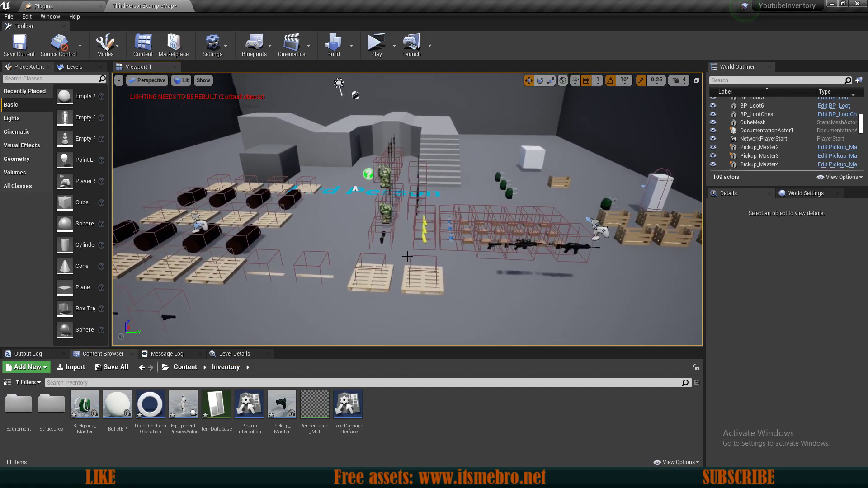
{"action": "left_click", "coordinate": [185, 368]}
{"action": "mouse_move", "coordinate": [411, 255]}
{"action": "right_mouse_down"}
{"action": "mouse_move", "coordinate": [433, 256]}
{"action": "mouse_move", "coordinate": [407, 255]}
{"action": "right_mouse_up"}
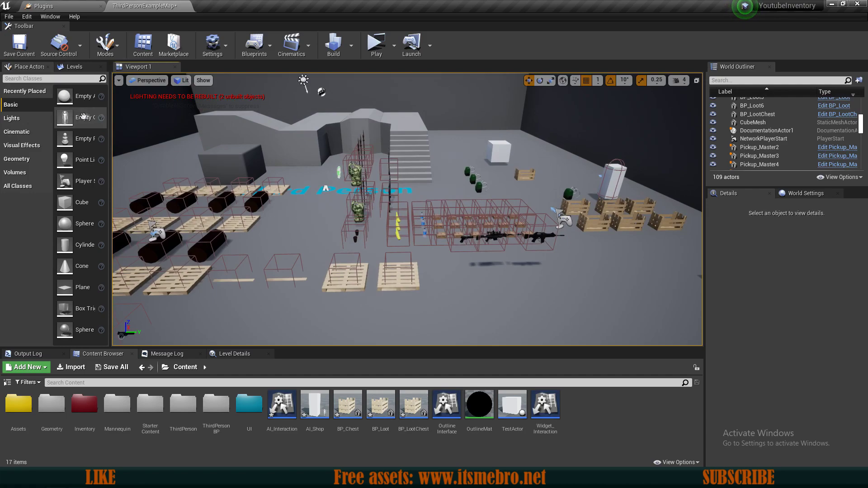
{"action": "left_click", "coordinate": [20, 46]}
{"action": "left_click", "coordinate": [21, 50]}
{"action": "left_click", "coordinate": [21, 50]}
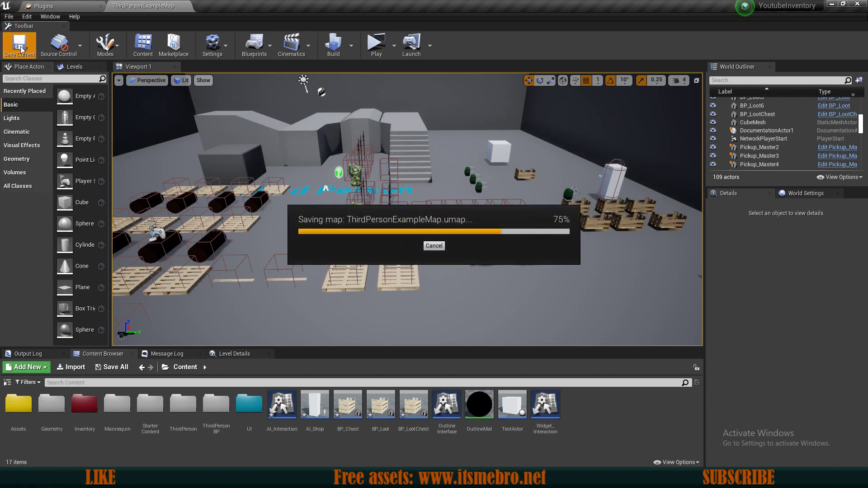
{"action": "double_click", "coordinate": [227, 423]}
{"action": "double_click", "coordinate": [11, 435]}
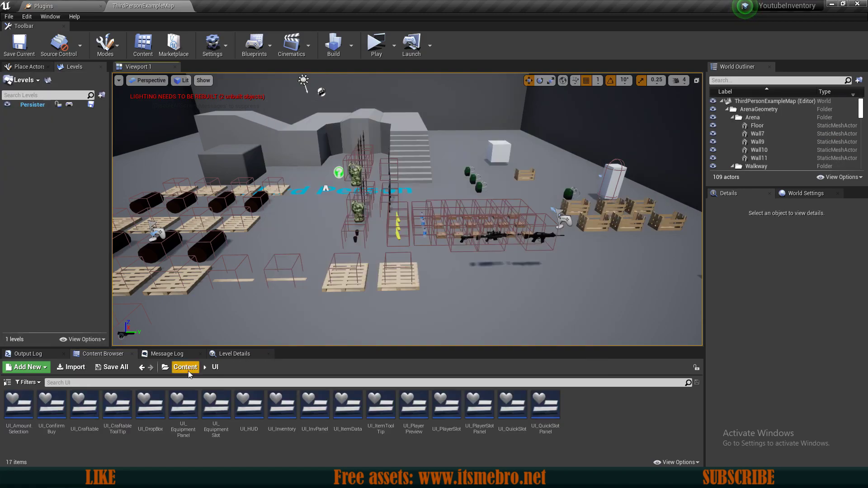
{"action": "left_click", "coordinate": [185, 367]}
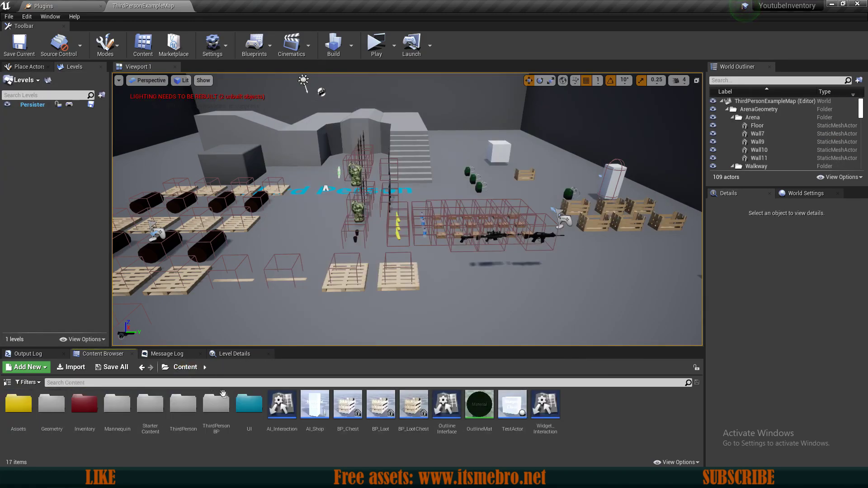
- Reopen the S_Slots and S_Inventory structures and examine their variables and default values
{"action": "double_click", "coordinate": [83, 404]}
{"action": "double_click", "coordinate": [51, 404]}
{"action": "left_click", "coordinate": [109, 407]}
{"action": "double_click", "coordinate": [109, 407]}
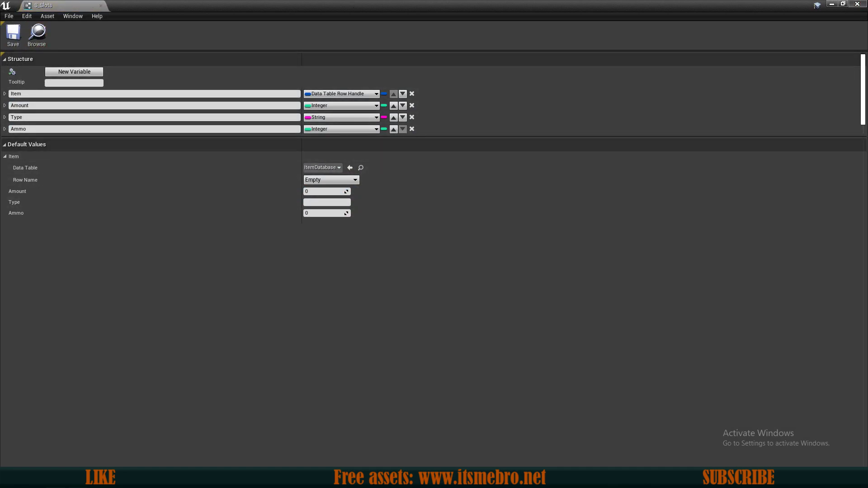
{"action": "left_click", "coordinate": [857, 4]}
{"action": "double_click", "coordinate": [48, 402]}
{"action": "scroll", "coordinate": [317, 298], "scroll_direction": "down", "scroll_amount": 3}
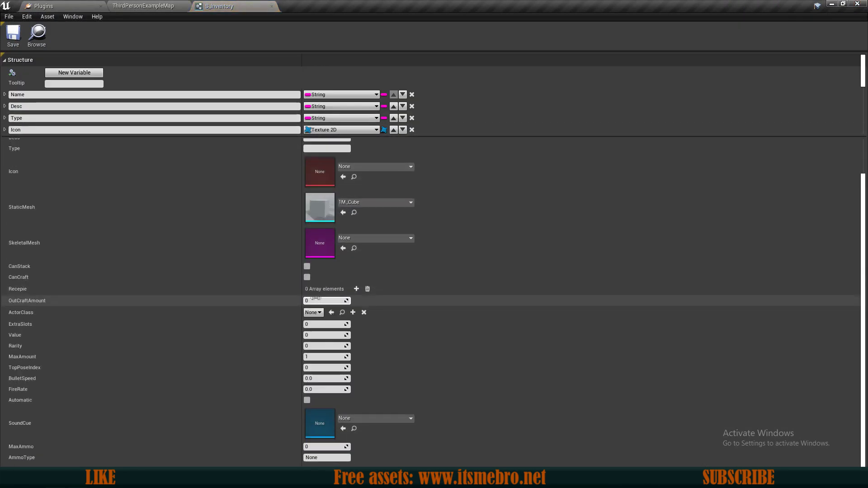
{"action": "left_click", "coordinate": [271, 6]}
- Open the ThirdPersonCharacter blueprint from ThirdPersonBP/Blueprints at its Event Graph
{"action": "left_click", "coordinate": [196, 368]}
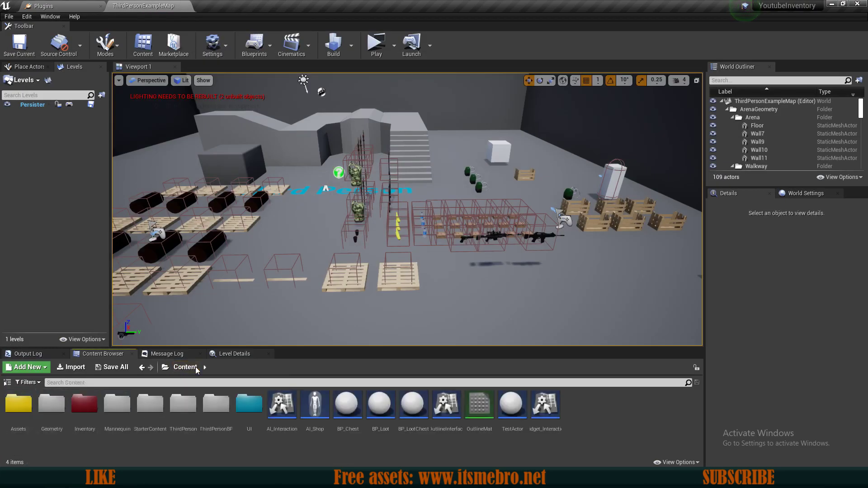
{"action": "double_click", "coordinate": [217, 407]}
{"action": "double_click", "coordinate": [26, 411]}
{"action": "left_click", "coordinate": [27, 412]}
{"action": "double_click", "coordinate": [27, 412]}
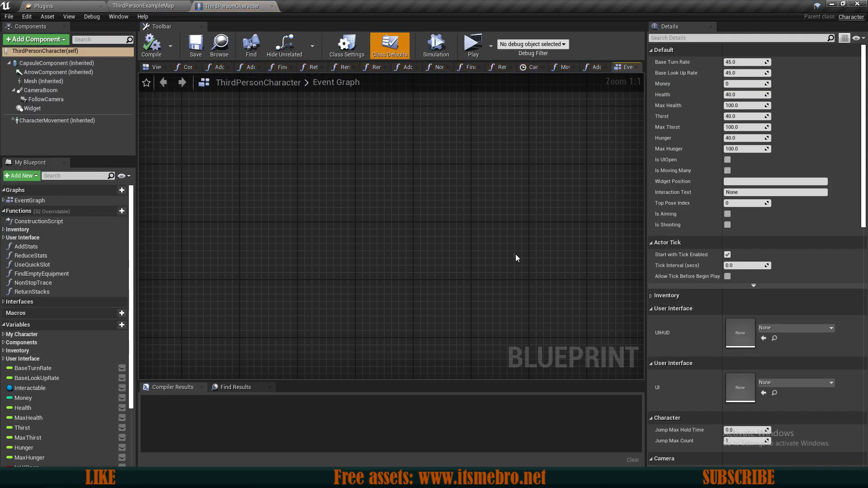
{"action": "right_click_drag", "start_coordinate": [515, 255], "coordinate": [307, 172]}
{"action": "scroll", "coordinate": [307, 172], "scroll_direction": "down", "scroll_amount": 6}
- Open the ItemDatabase data table from the Inventory folder and move the Busy row directly below the Empty row
{"action": "left_click", "coordinate": [163, 5]}
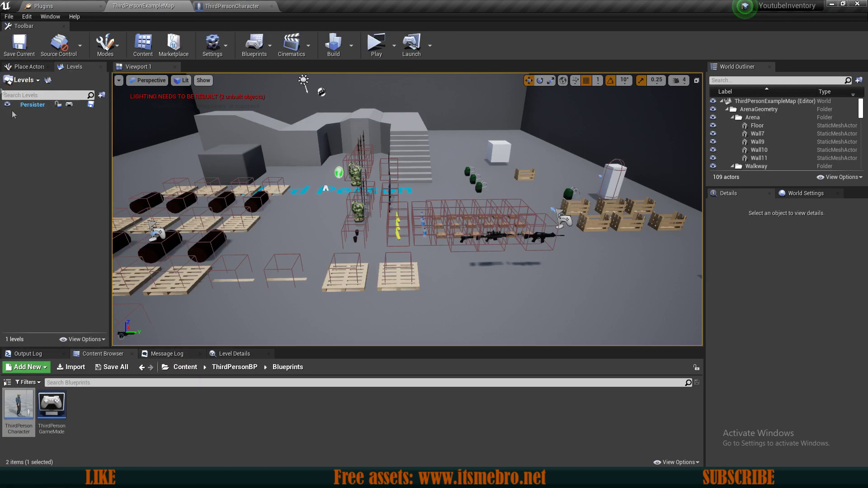
{"action": "left_click", "coordinate": [186, 367]}
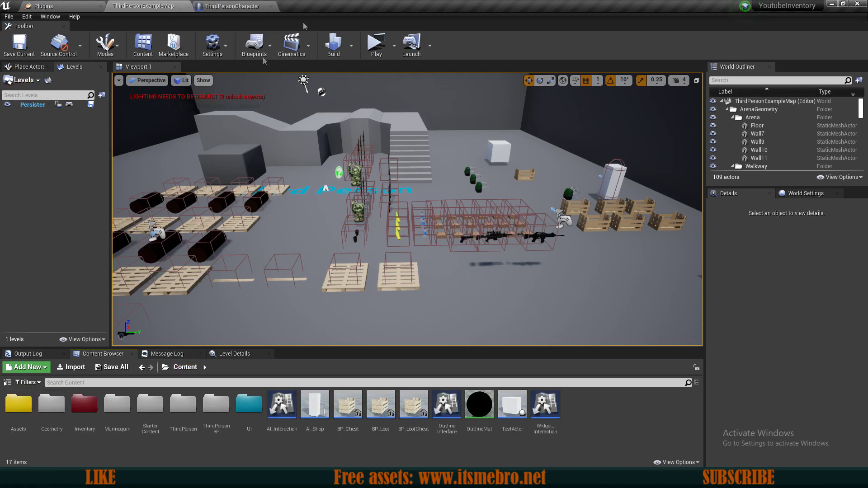
{"action": "double_click", "coordinate": [96, 416]}
{"action": "double_click", "coordinate": [220, 409]}
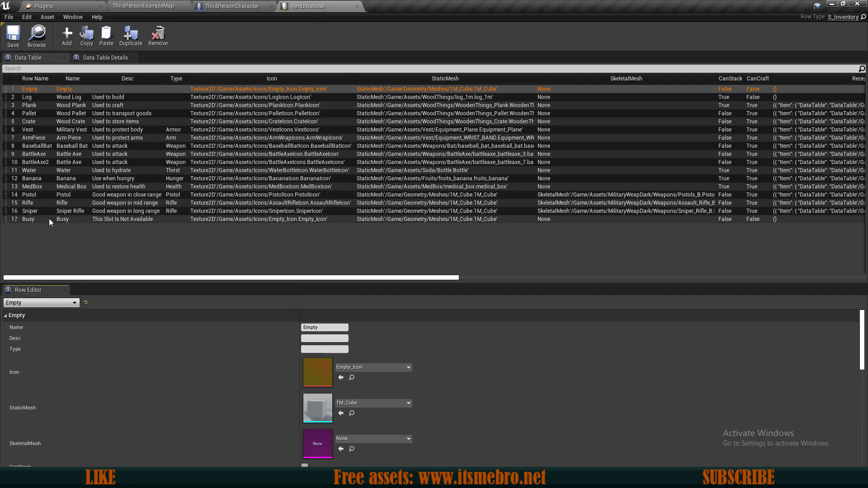
{"action": "left_click_drag", "start_coordinate": [12, 221], "coordinate": [14, 95]}
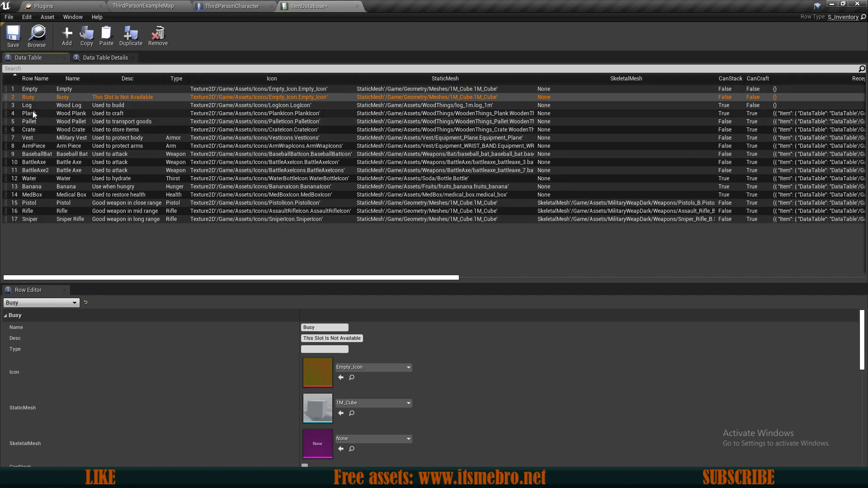
- Add a row named PistolAmmo at the end of the data table and set its Name to Pistol Ammo
{"action": "left_click", "coordinate": [67, 44]}
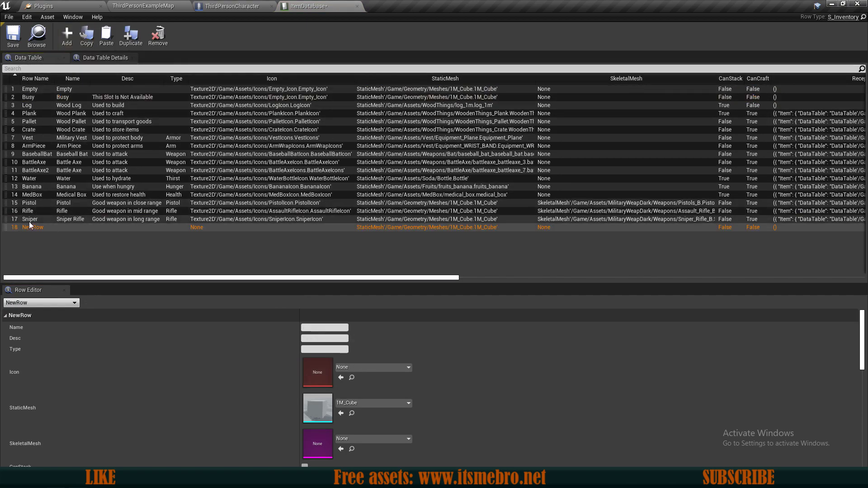
{"action": "double_click", "coordinate": [34, 227]}
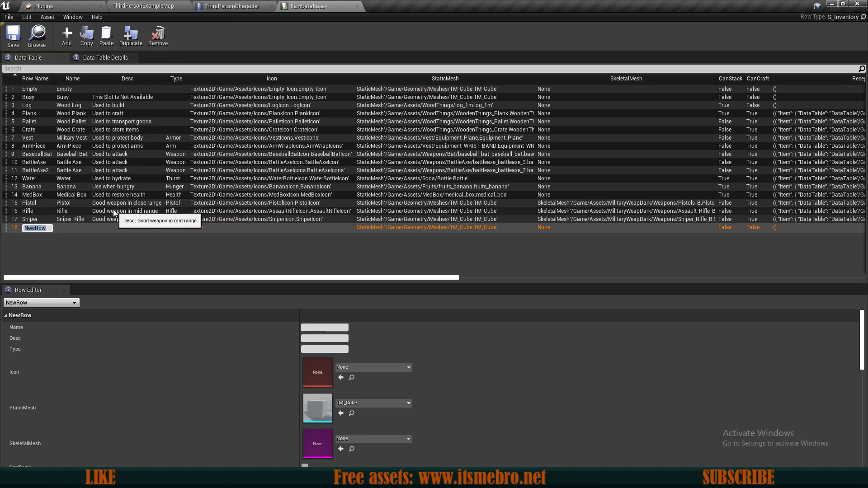
{"action": "type", "text": "PistolAmmo"}
{"action": "key", "text": "Return"}
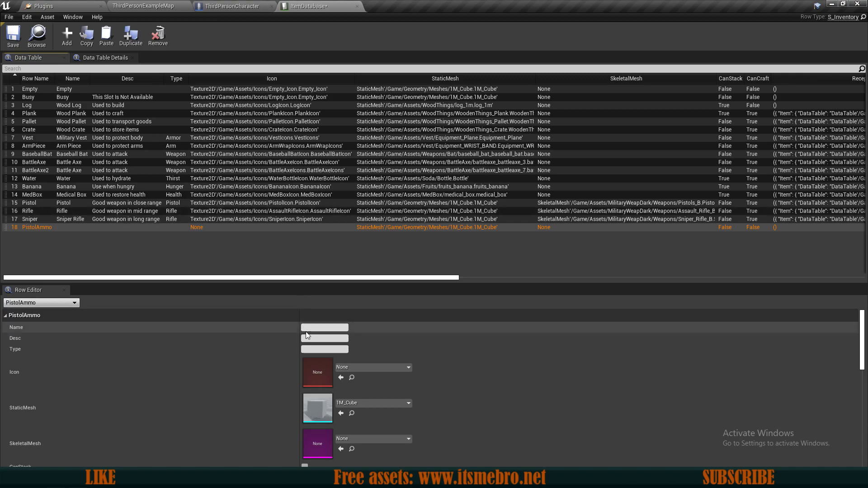
{"action": "left_click", "coordinate": [329, 326]}
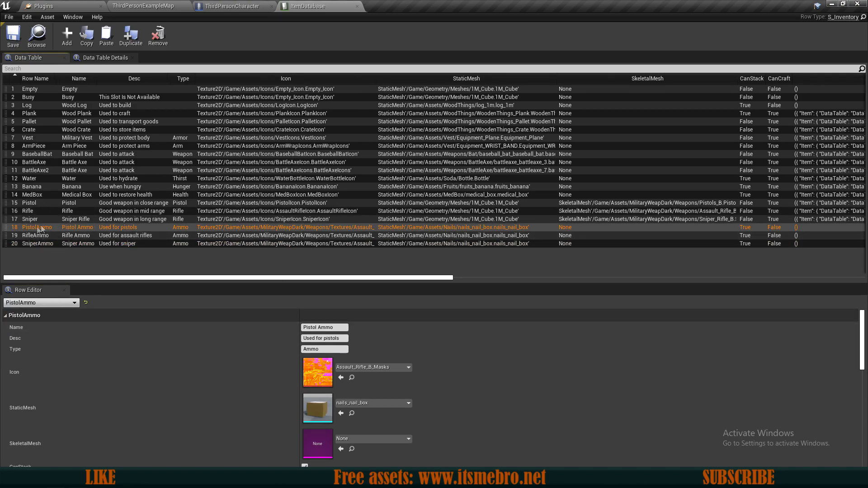
- Examine the settings of the PistolAmmo, RifleAmmo and SniperAmmo rows in the data table
{"action": "left_click", "coordinate": [36, 236]}
{"action": "left_click", "coordinate": [38, 244]}
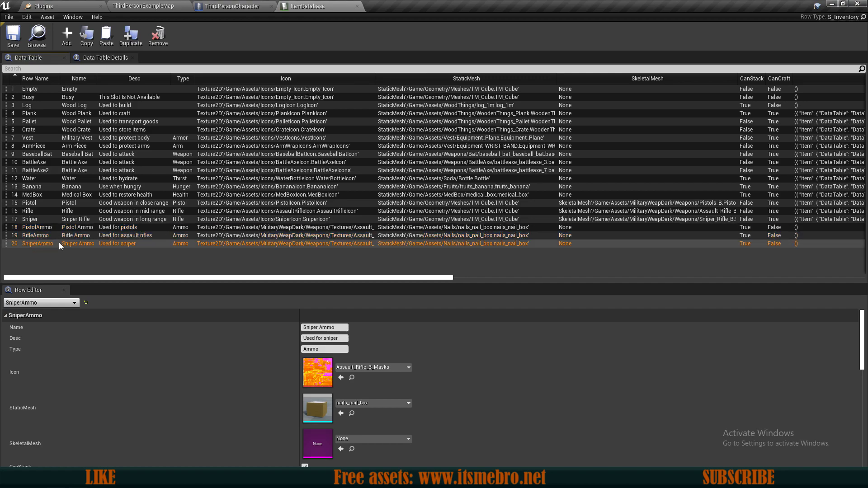
{"action": "scroll", "coordinate": [359, 365], "scroll_direction": "down", "scroll_amount": 10}
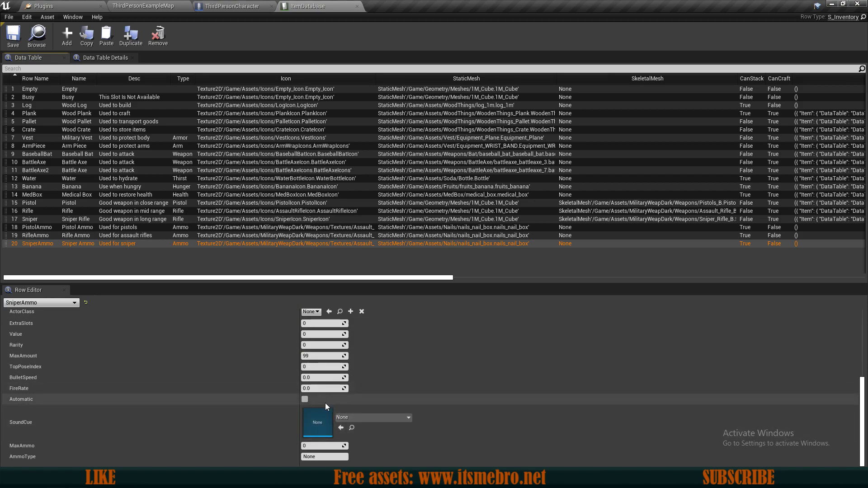
{"action": "scroll", "coordinate": [298, 391], "scroll_direction": "up", "scroll_amount": 1}
{"action": "scroll", "coordinate": [318, 412], "scroll_direction": "up", "scroll_amount": 2}
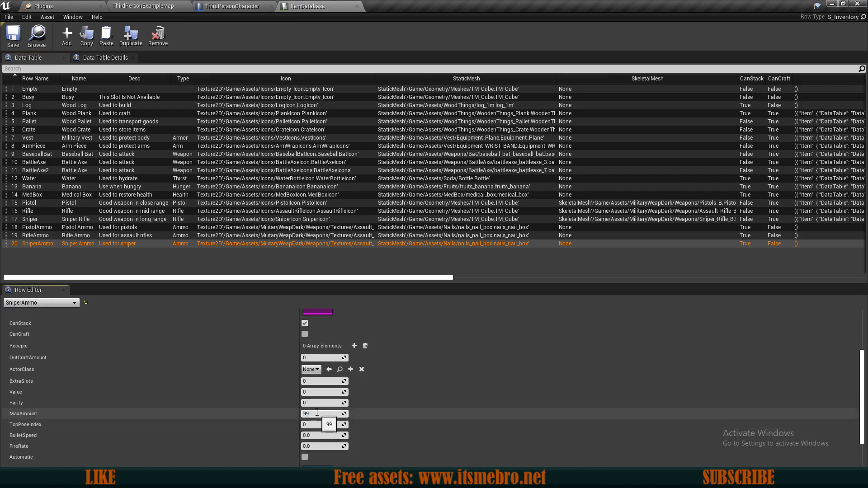
{"action": "scroll", "coordinate": [317, 412], "scroll_direction": "up", "scroll_amount": 5}
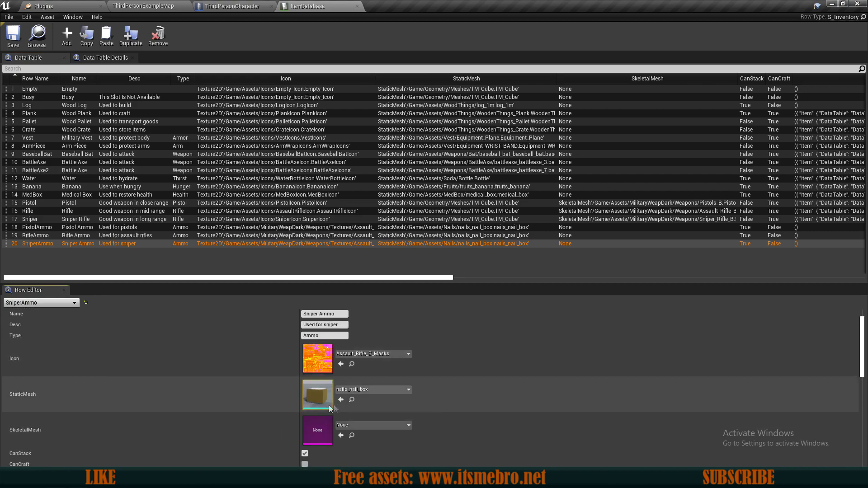
{"action": "scroll", "coordinate": [319, 362], "scroll_direction": "up", "scroll_amount": 1}
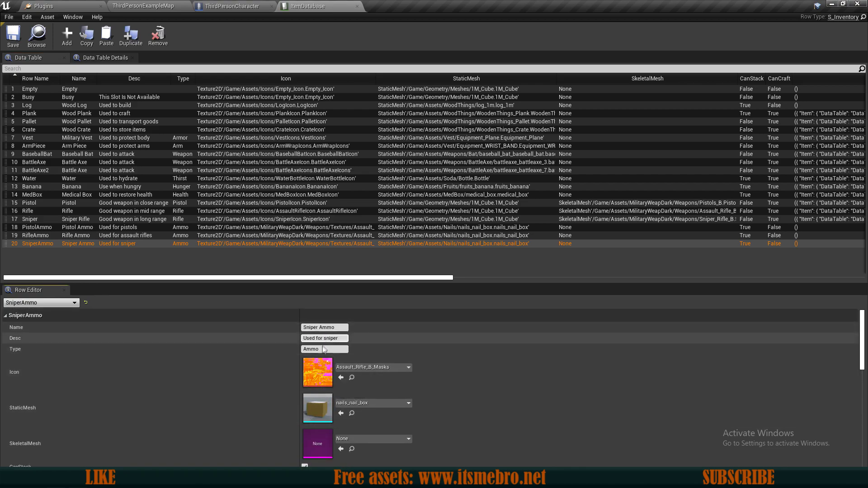
{"action": "left_click", "coordinate": [33, 227]}
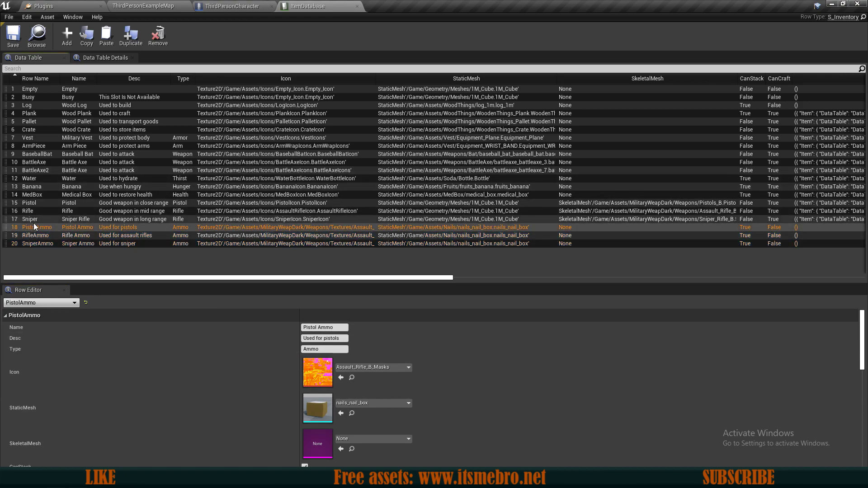
- In the Sniper row, set MaxAmmo to 5 and AmmoType to SniperAmmo, checking it against the sniper ammo row's name
{"action": "left_click", "coordinate": [31, 219]}
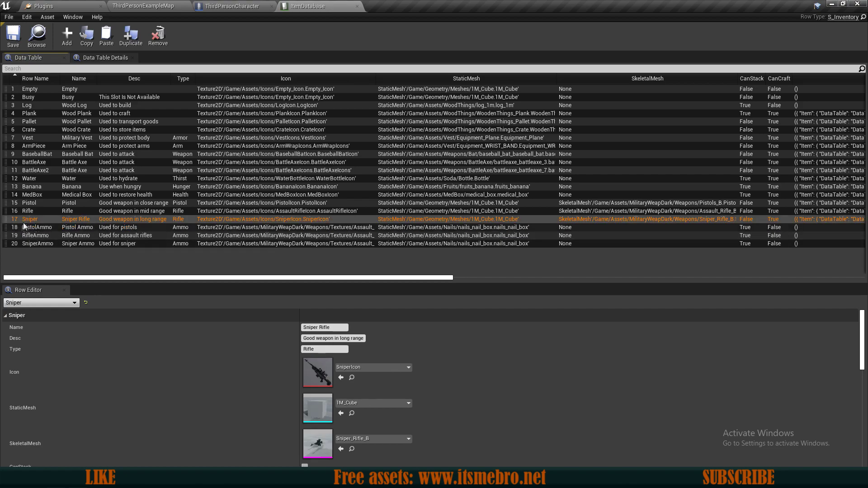
{"action": "scroll", "coordinate": [232, 375], "scroll_direction": "down", "scroll_amount": 10}
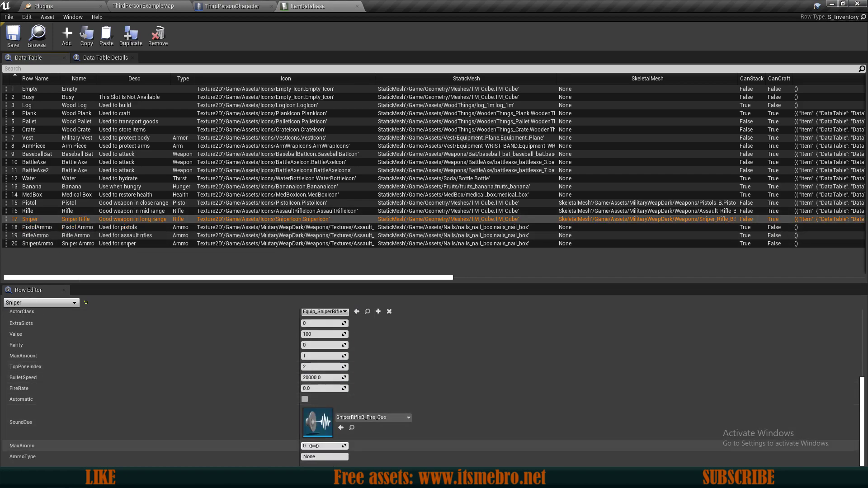
{"action": "left_click", "coordinate": [325, 444]}
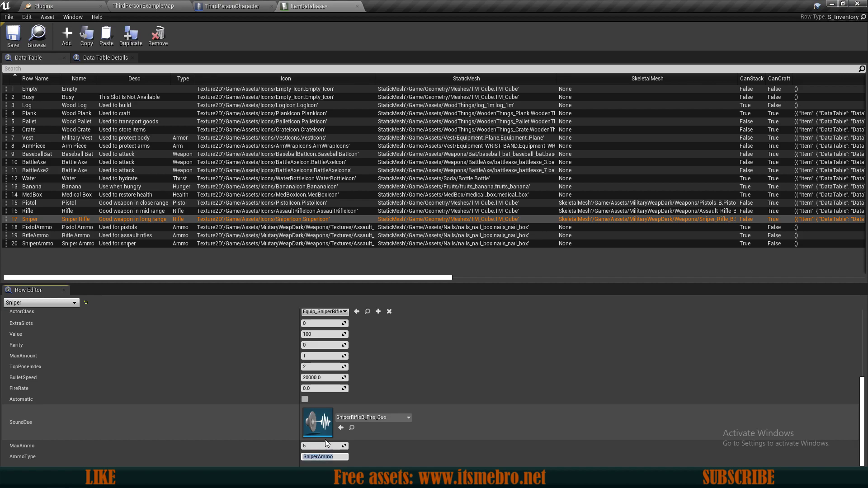
{"action": "left_click", "coordinate": [36, 244]}
{"action": "left_click", "coordinate": [36, 238]}
{"action": "left_click", "coordinate": [36, 243]}
{"action": "left_click", "coordinate": [33, 245]}
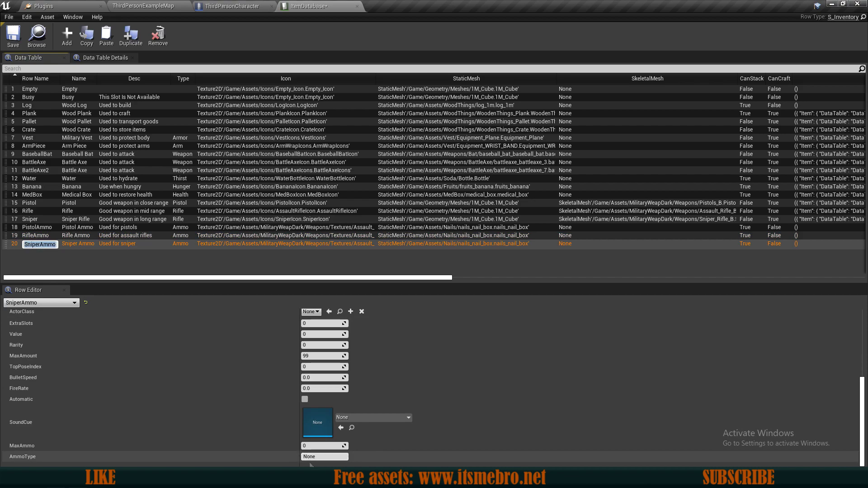
{"action": "left_click", "coordinate": [36, 221]}
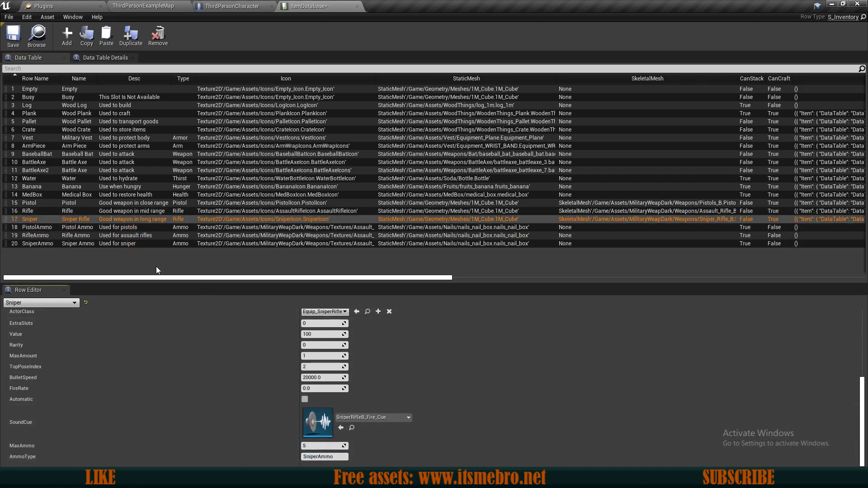
- Set MaxAmmo 30 and AmmoType RifleAmmo on the Rifle row, MaxAmmo 7 and AmmoType PistolAmmo on the Pistol row, and save and close the table
{"action": "left_click", "coordinate": [48, 210]}
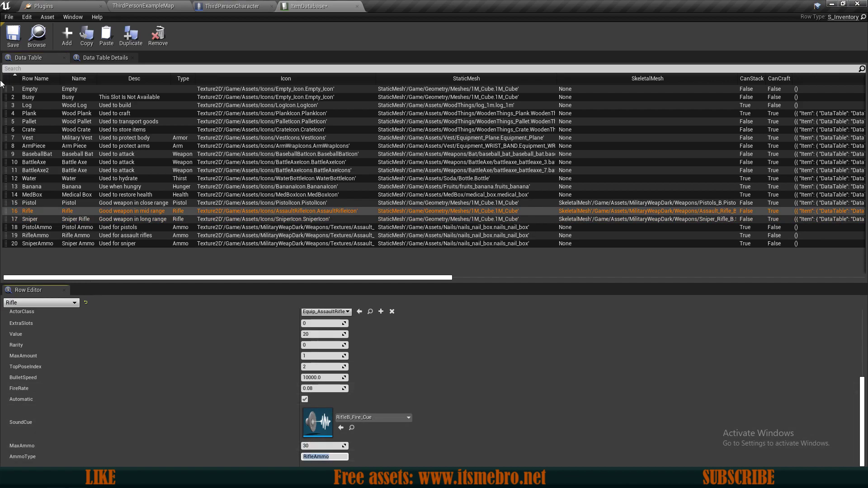
{"action": "left_click", "coordinate": [31, 203]}
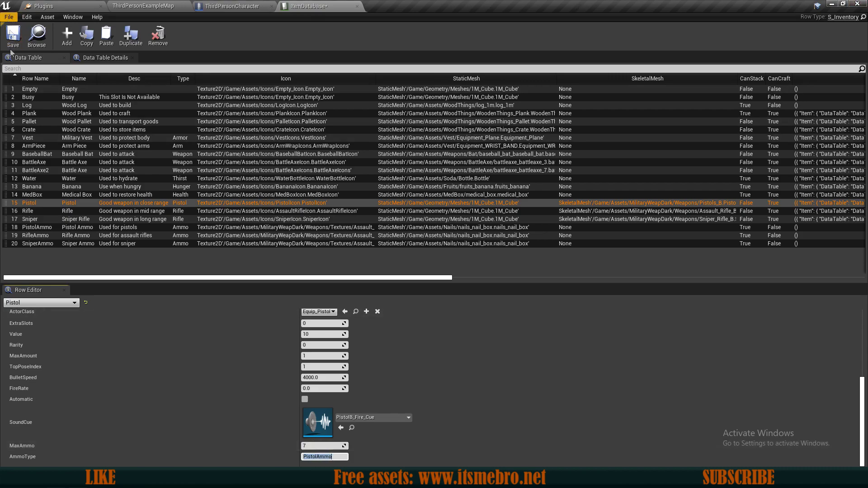
{"action": "left_click", "coordinate": [358, 7]}
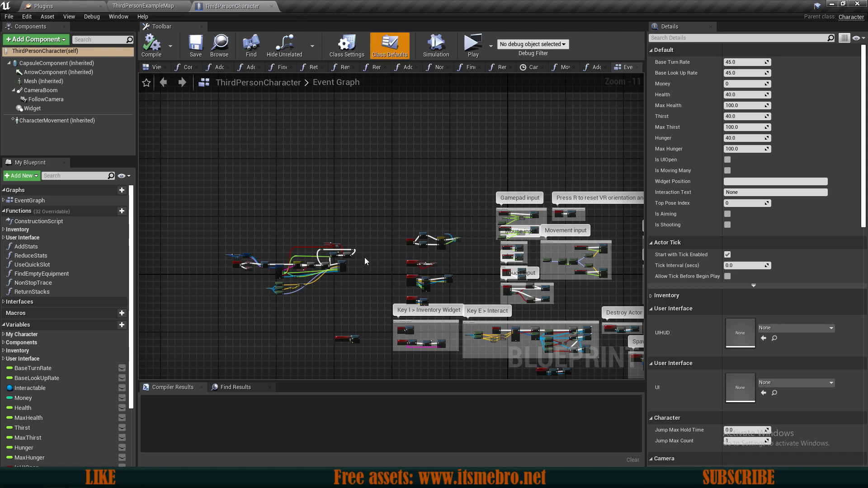
- Open the RemoveAmountAtIndex function from the Inventory category of the ThirdPersonCharacter blueprint
{"action": "scroll", "coordinate": [368, 263], "scroll_direction": "up", "scroll_amount": 6}
{"action": "right_click_drag", "start_coordinate": [292, 246], "coordinate": [275, 242]}
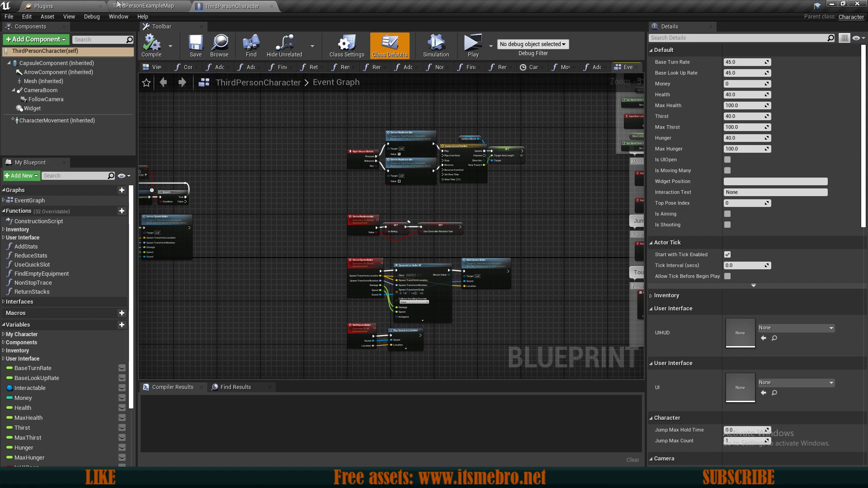
{"action": "right_click_drag", "start_coordinate": [244, 242], "coordinate": [245, 246]}
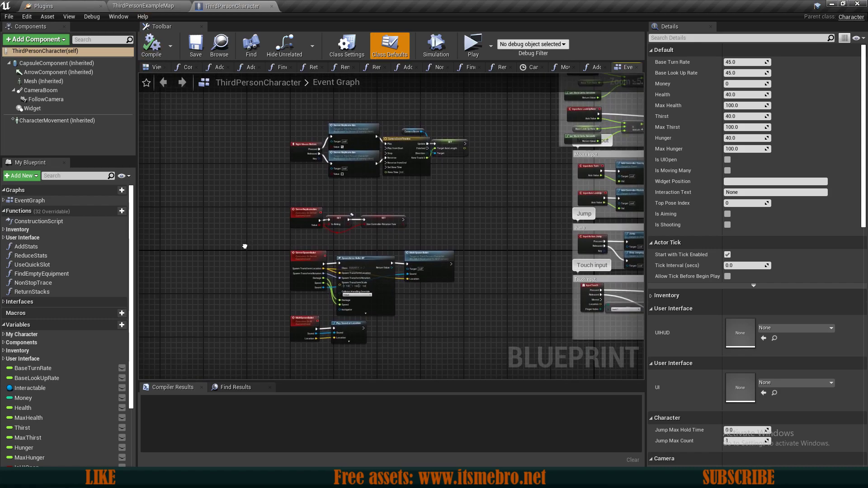
{"action": "left_click", "coordinate": [5, 230]}
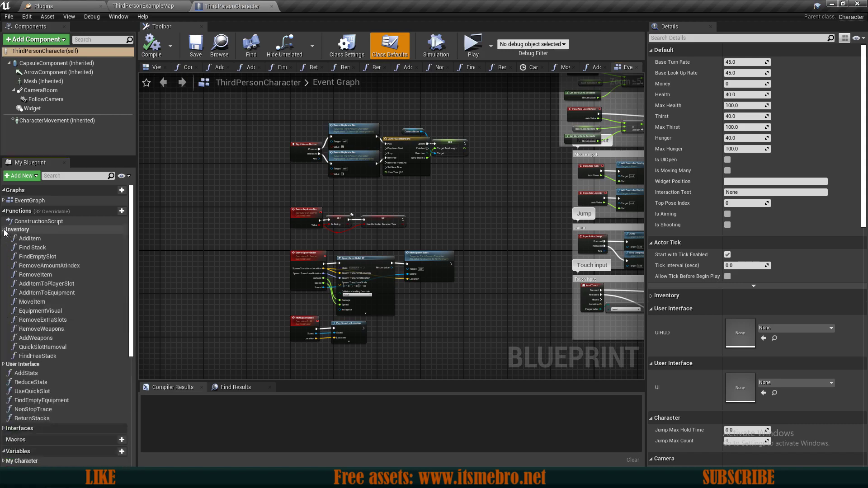
{"action": "double_click", "coordinate": [50, 267]}
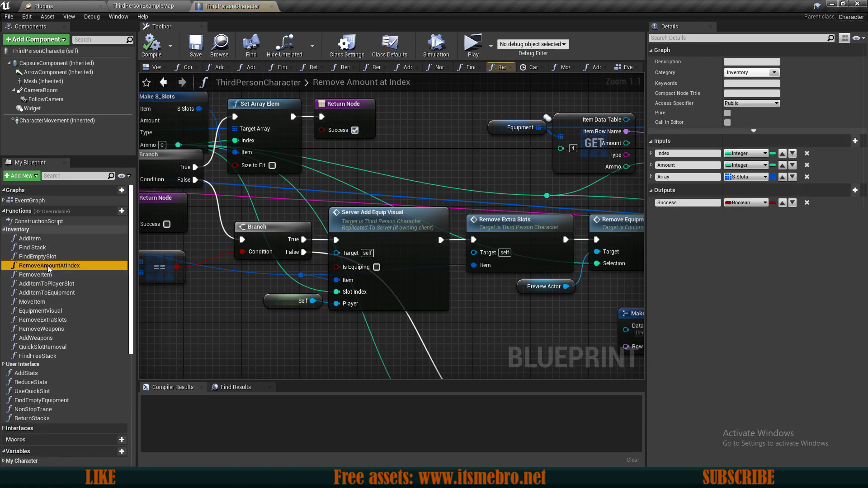
- Connect the Ammo output of the array element's GET node to the Ammo input of Make S_Slots
{"action": "scroll", "coordinate": [262, 300], "scroll_direction": "down", "scroll_amount": 3}
{"action": "right_click_drag", "start_coordinate": [262, 301], "coordinate": [403, 314]}
{"action": "scroll", "coordinate": [281, 246], "scroll_direction": "up", "scroll_amount": 2}
{"action": "right_click_drag", "start_coordinate": [281, 246], "coordinate": [315, 287]}
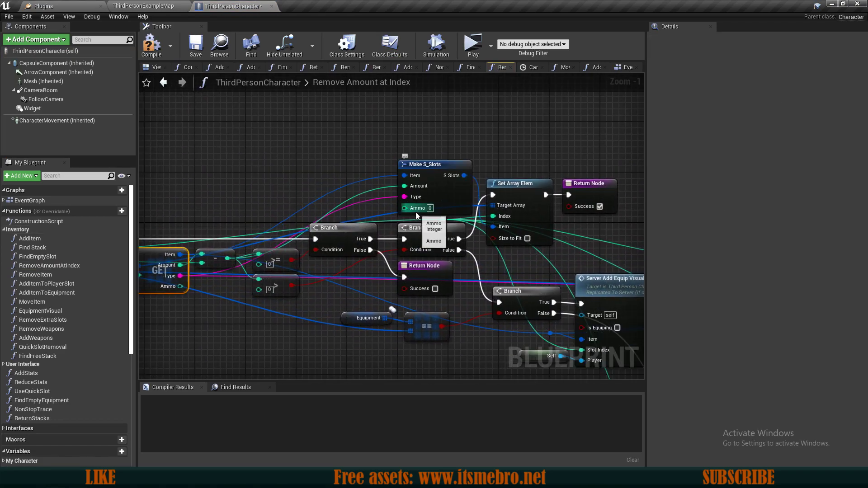
{"action": "right_click_drag", "start_coordinate": [410, 215], "coordinate": [523, 210]}
{"action": "left_click_drag", "start_coordinate": [523, 210], "coordinate": [294, 285]}
{"action": "right_click_drag", "start_coordinate": [263, 274], "coordinate": [193, 268]}
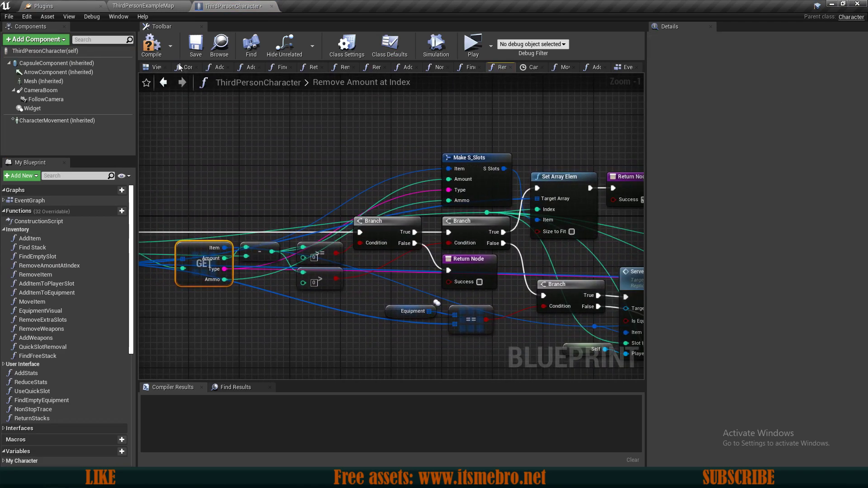
- Compile and save the blueprint, and inspect the rest of the Remove Amount at Index graph for unconnected Ammo pins
{"action": "right_click_drag", "start_coordinate": [578, 285], "coordinate": [291, 242]}
{"action": "scroll", "coordinate": [387, 252], "scroll_direction": "down", "scroll_amount": 2}
{"action": "right_click_drag", "start_coordinate": [505, 304], "coordinate": [214, 241]}
{"action": "scroll", "coordinate": [215, 241], "scroll_direction": "down", "scroll_amount": 1}
{"action": "right_click_drag", "start_coordinate": [215, 241], "coordinate": [447, 267]}
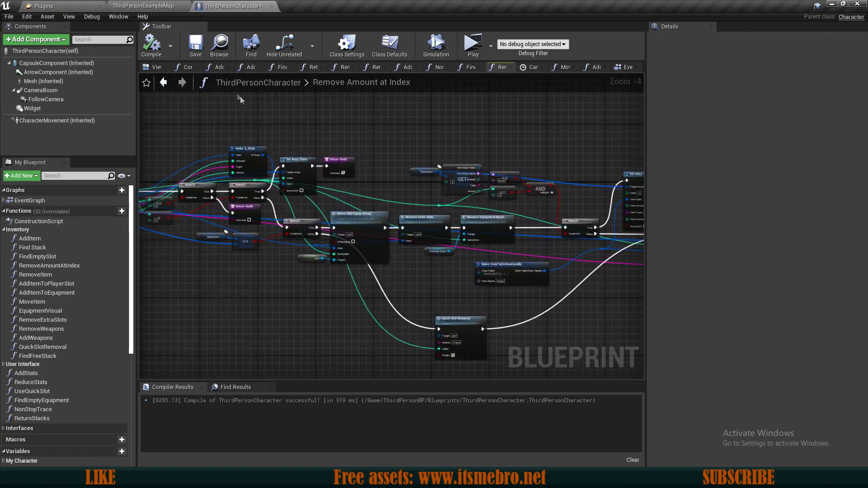
{"action": "left_click", "coordinate": [201, 49]}
{"action": "scroll", "coordinate": [316, 233], "scroll_direction": "up", "scroll_amount": 2}
{"action": "right_click_drag", "start_coordinate": [194, 265], "coordinate": [393, 261]}
{"action": "scroll", "coordinate": [393, 261], "scroll_direction": "down", "scroll_amount": 1}
{"action": "right_click_drag", "start_coordinate": [305, 275], "coordinate": [188, 271]}
{"action": "scroll", "coordinate": [189, 270], "scroll_direction": "down", "scroll_amount": 1}
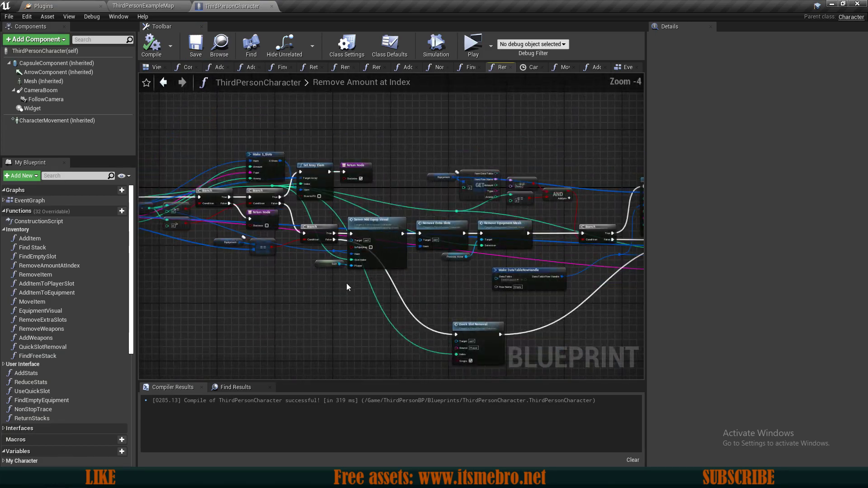
{"action": "scroll", "coordinate": [346, 282], "scroll_direction": "up", "scroll_amount": 1}
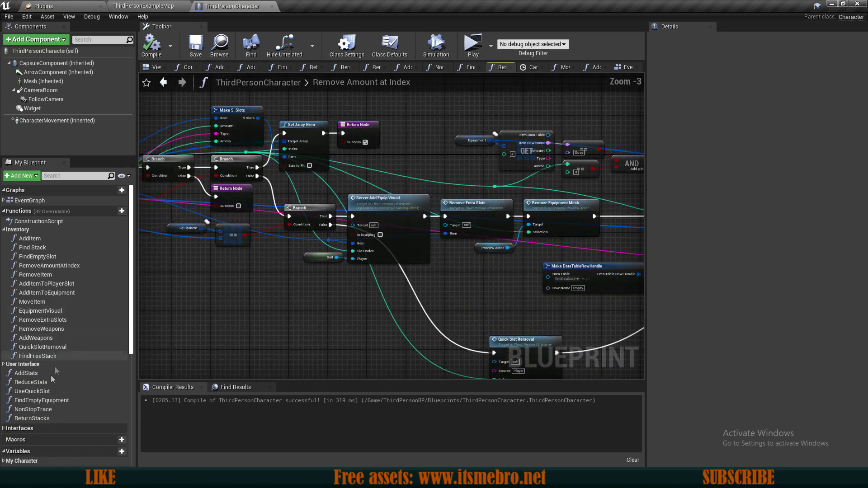
- In the AddItemToPlayerSlot function, connect Local Item Ammo to the Ammo input of the first Make S_Slots node
{"action": "double_click", "coordinate": [47, 284]}
{"action": "scroll", "coordinate": [302, 283], "scroll_direction": "up", "scroll_amount": 3}
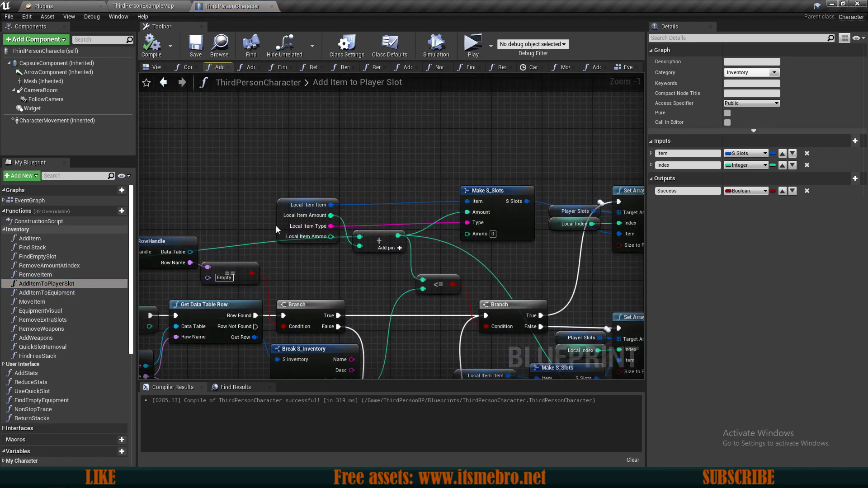
{"action": "left_click_drag", "start_coordinate": [279, 225], "coordinate": [278, 213]}
{"action": "mouse_move", "coordinate": [510, 230]}
{"action": "left_mouse_down"}
{"action": "mouse_move", "coordinate": [510, 217]}
{"action": "mouse_move", "coordinate": [513, 224]}
{"action": "left_mouse_up"}
{"action": "right_click_drag", "start_coordinate": [317, 225], "coordinate": [251, 229]}
{"action": "left_click_drag", "start_coordinate": [265, 227], "coordinate": [400, 232]}
{"action": "scroll", "coordinate": [409, 237], "scroll_direction": "down", "scroll_amount": 4}
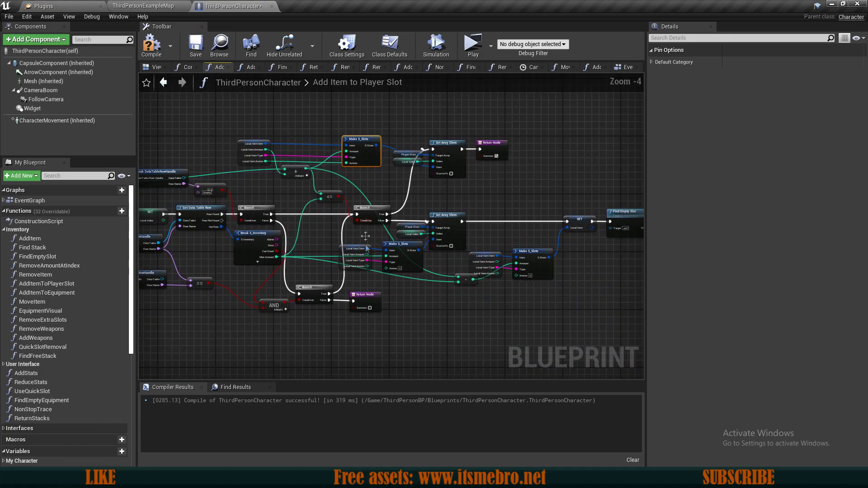
- Connect Local Item Ammo to the Ammo inputs of the other two Make S_Slots nodes and compile the blueprint
{"action": "scroll", "coordinate": [375, 251], "scroll_direction": "up", "scroll_amount": 5}
{"action": "scroll", "coordinate": [396, 265], "scroll_direction": "down", "scroll_amount": 4}
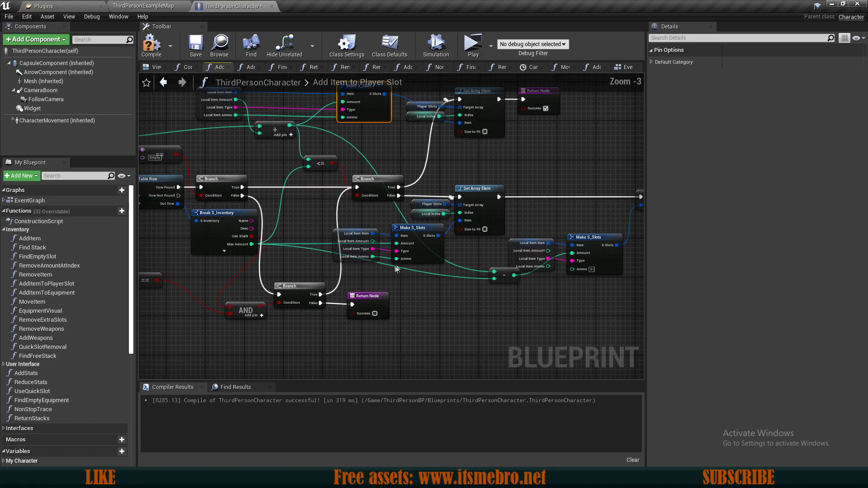
{"action": "scroll", "coordinate": [396, 272], "scroll_direction": "up", "scroll_amount": 4}
{"action": "scroll", "coordinate": [427, 293], "scroll_direction": "down", "scroll_amount": 6}
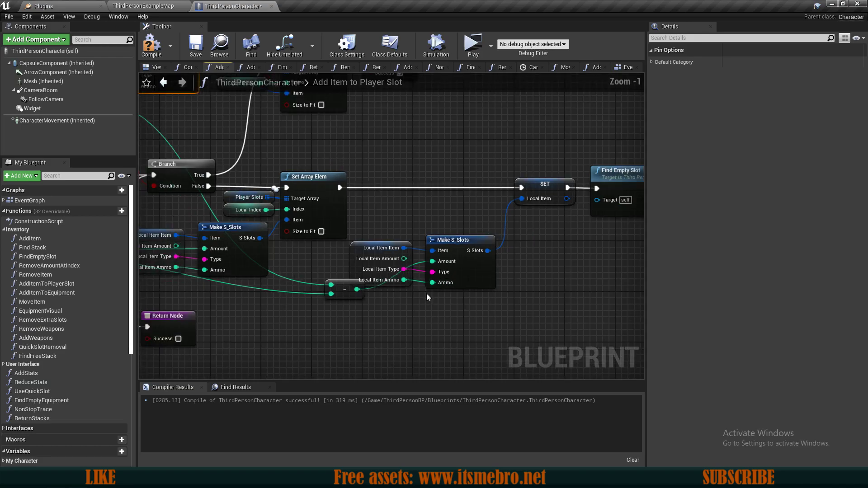
{"action": "right_click_drag", "start_coordinate": [491, 292], "coordinate": [576, 292]}
{"action": "right_click_drag", "start_coordinate": [504, 308], "coordinate": [430, 305]}
{"action": "left_click", "coordinate": [152, 45]}
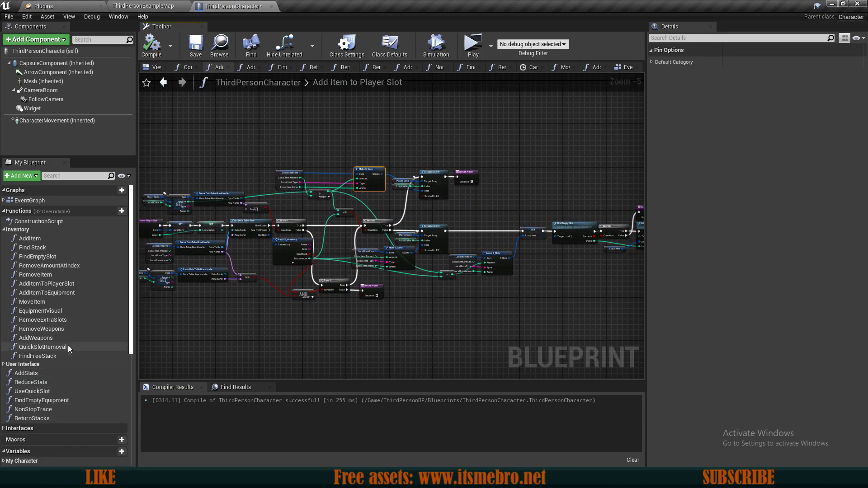